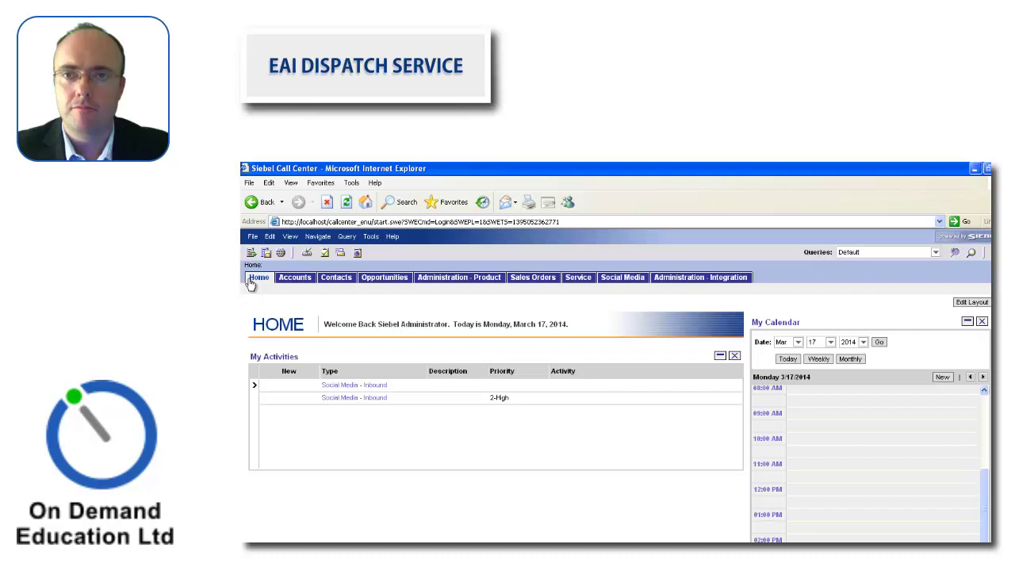
Open the Social Media posts and look through the post by Patent Prediction with its available actions.
click(640, 284)
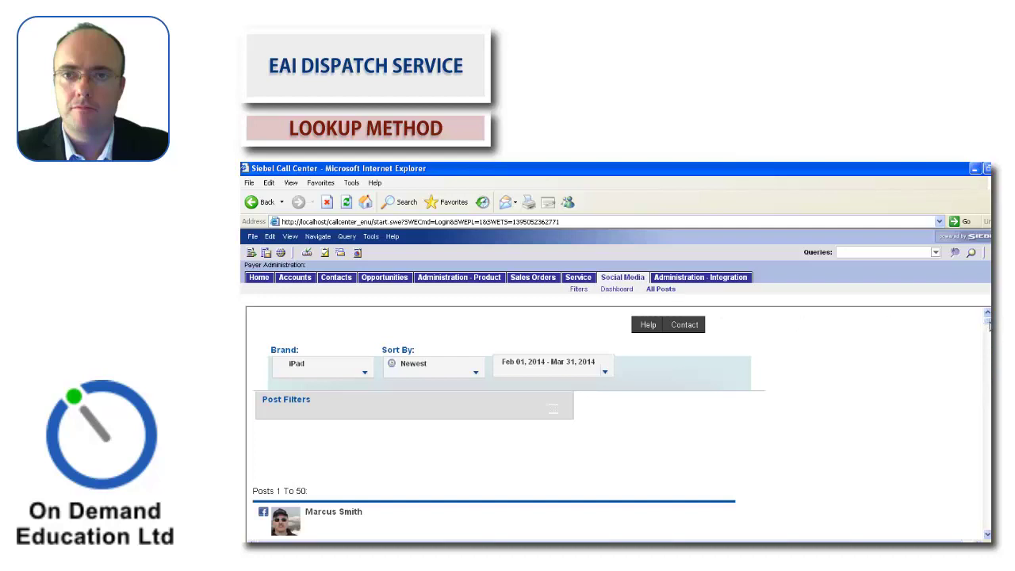
drag(989, 334, 990, 339)
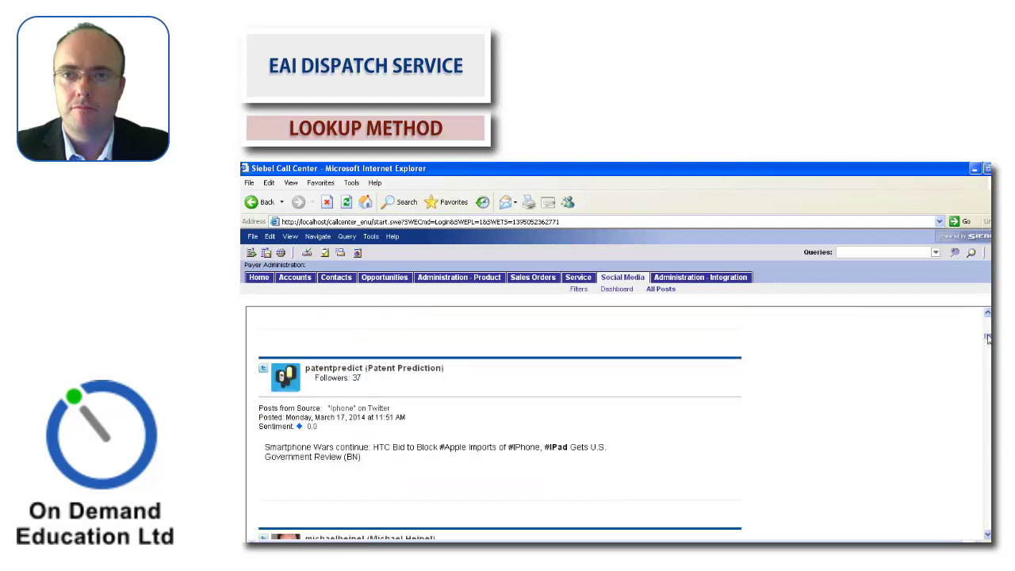
mouse_move(470, 369)
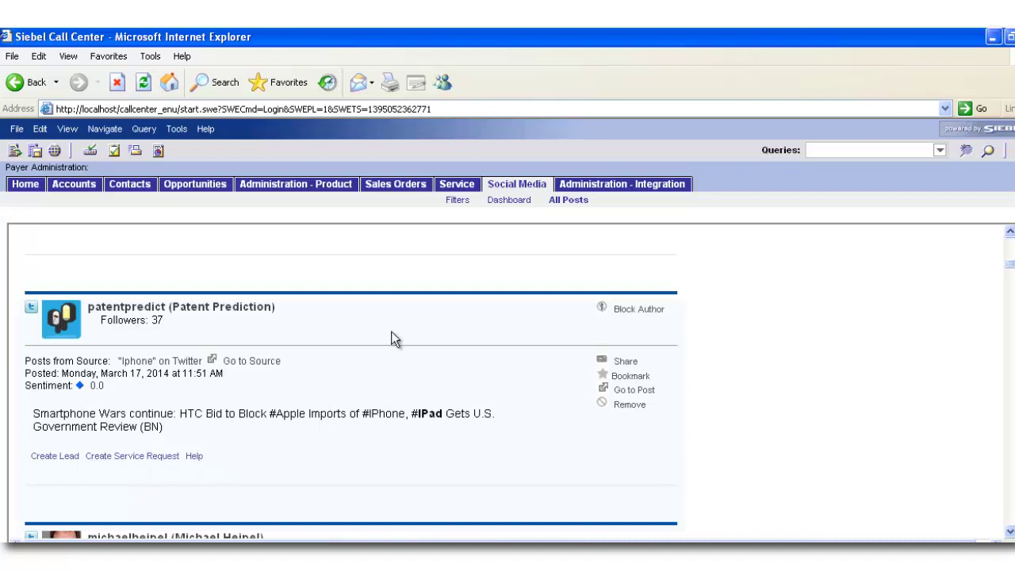
Open the social media filter configuration and enable Send Alerts for this Filter to review the alert options.
click(458, 200)
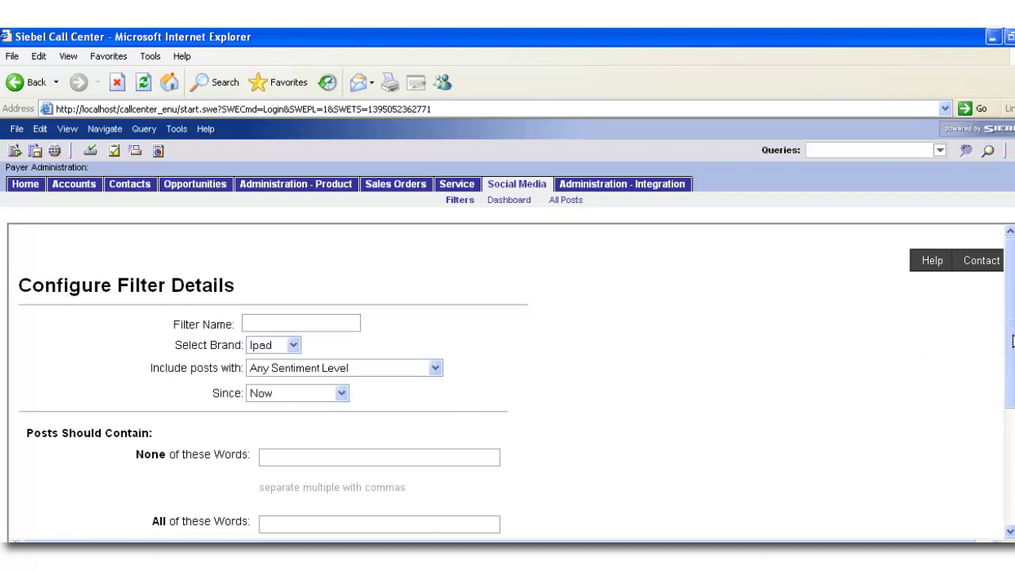
drag(1009, 346, 1008, 483)
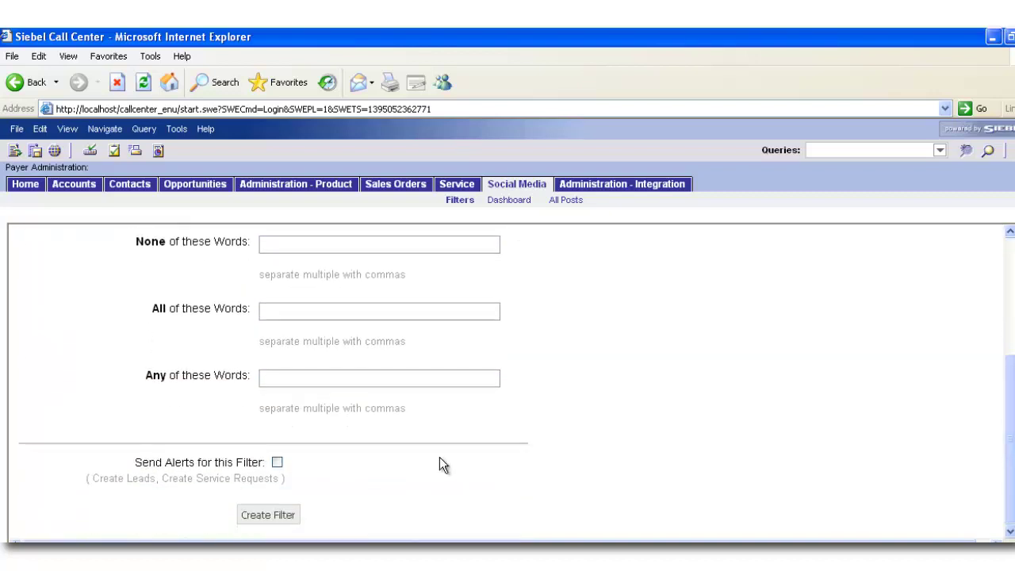
click(277, 463)
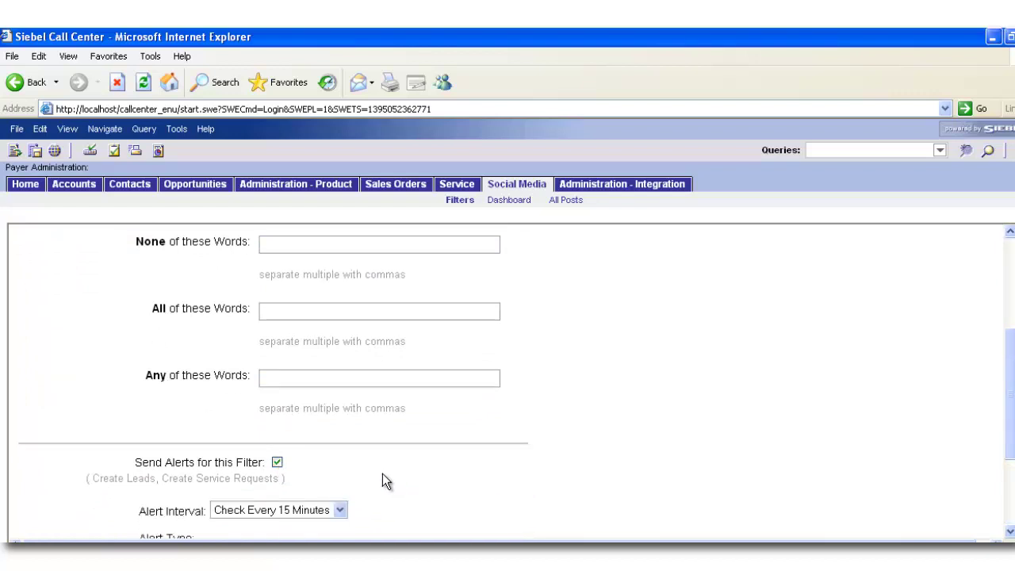
click(1011, 485)
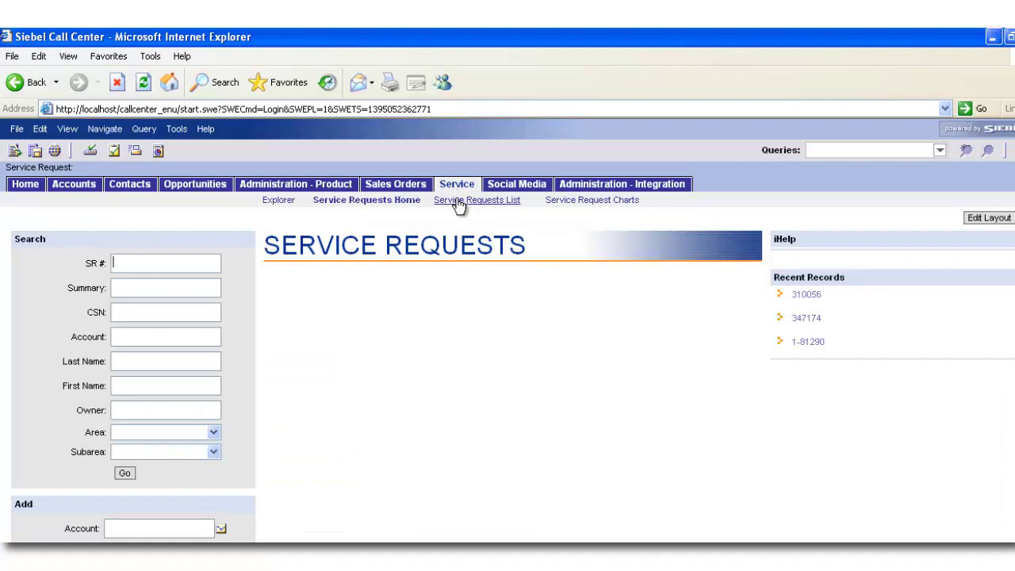
Show the Service Requests List and open the second service request to view its social media details.
click(460, 203)
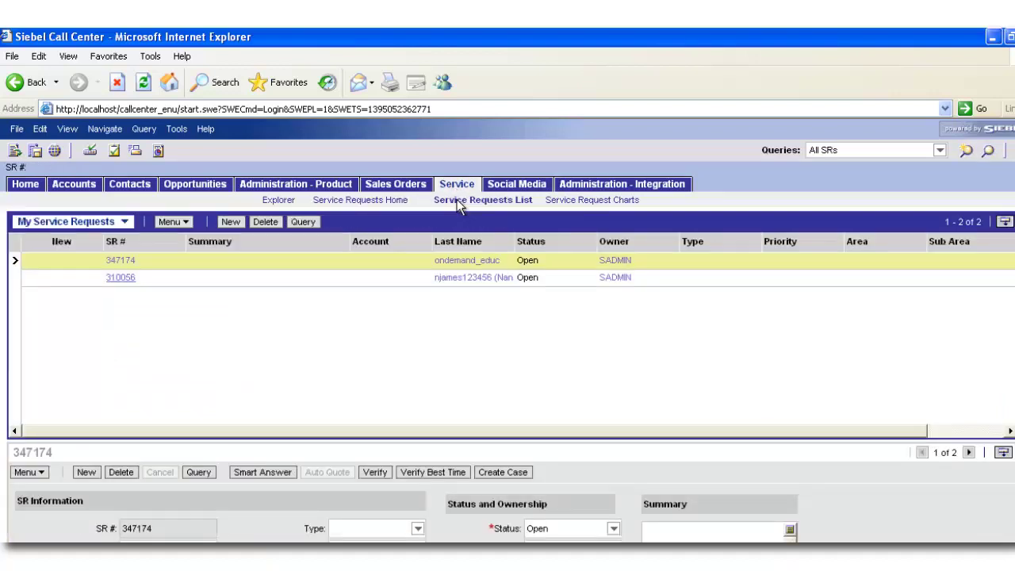
click(121, 279)
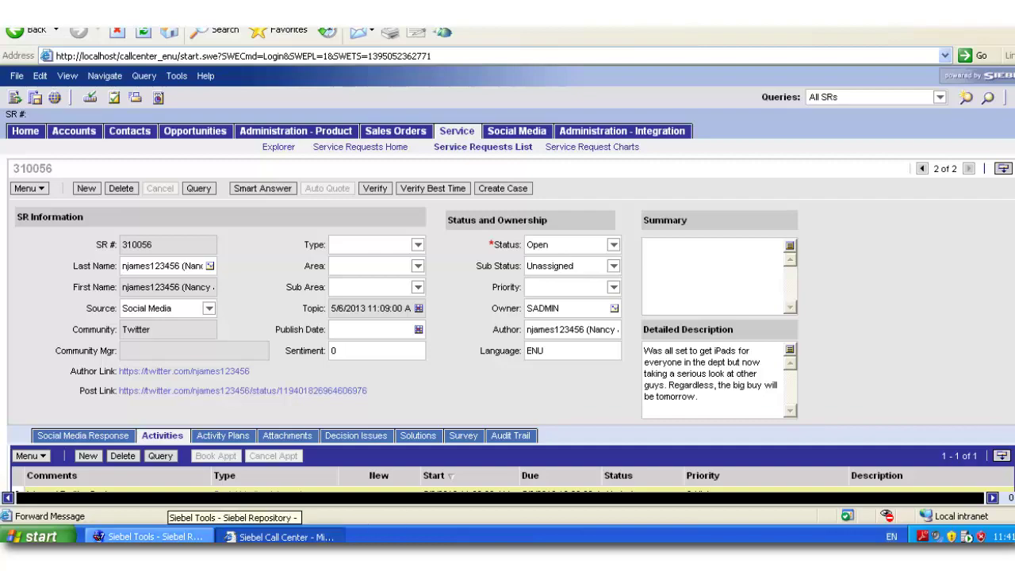
Switch to Siebel Tools and inspect the business service name and method of the Get SR Data workflow step.
click(151, 537)
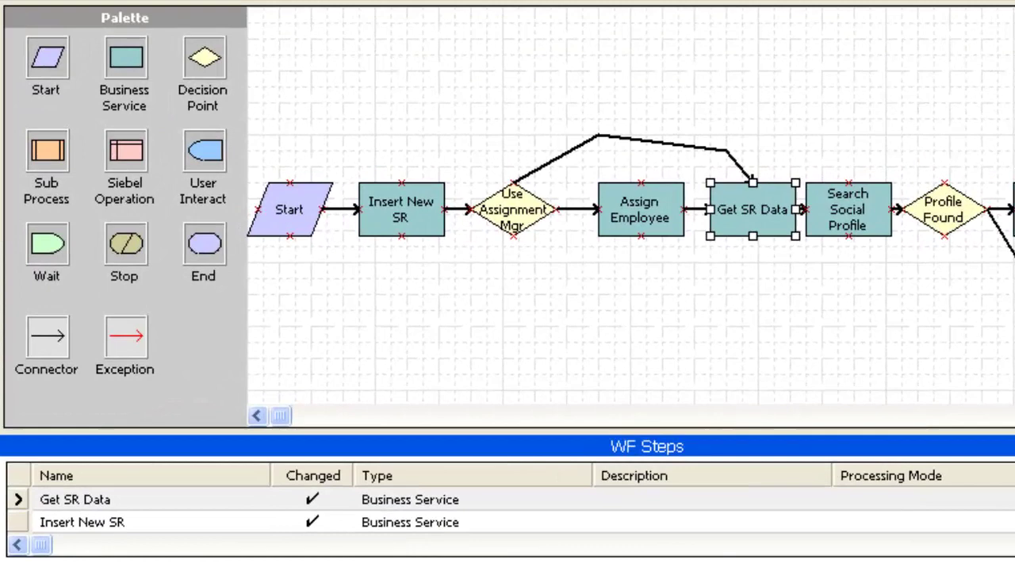
click(844, 216)
click(764, 219)
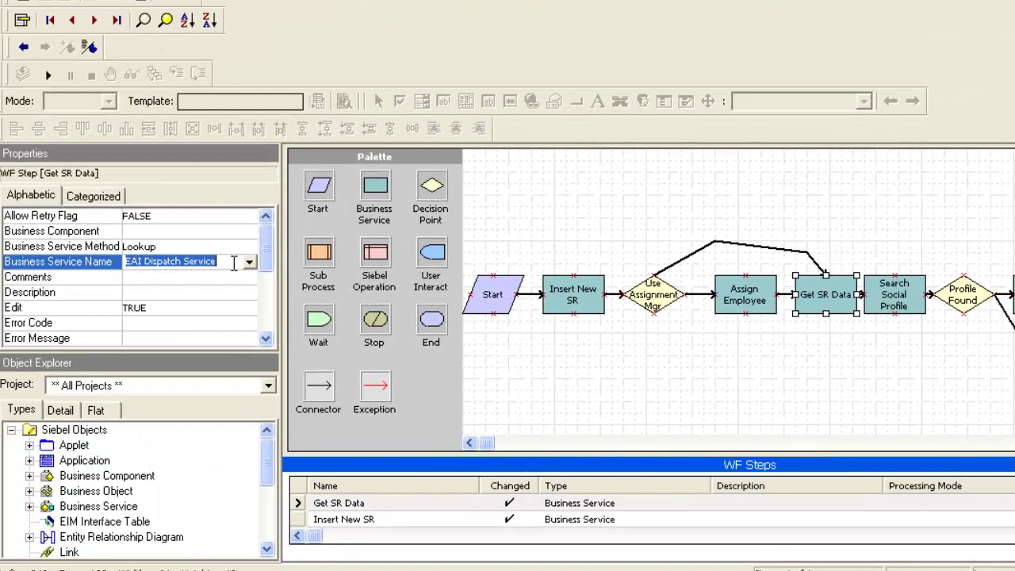
click(887, 295)
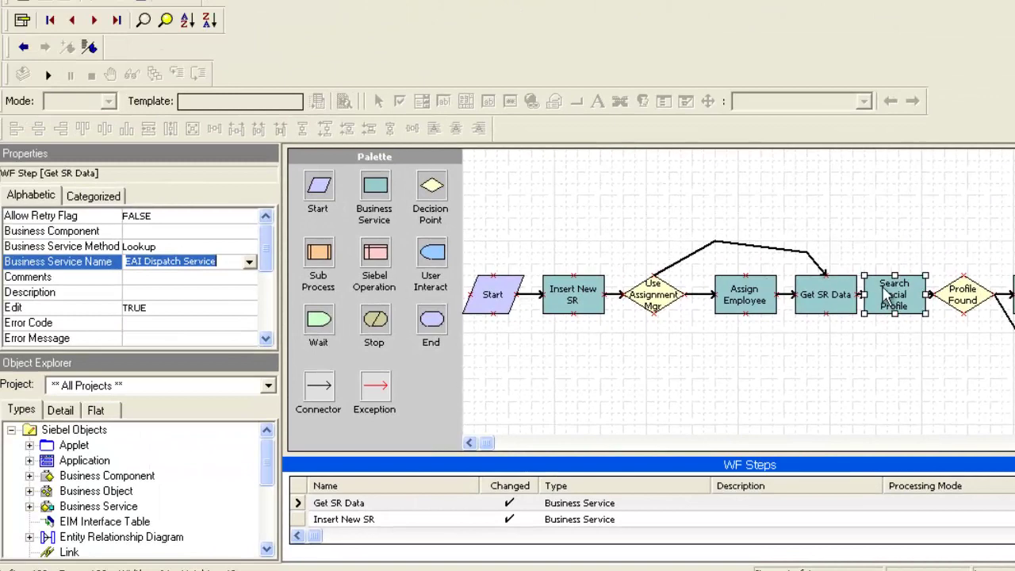
click(835, 295)
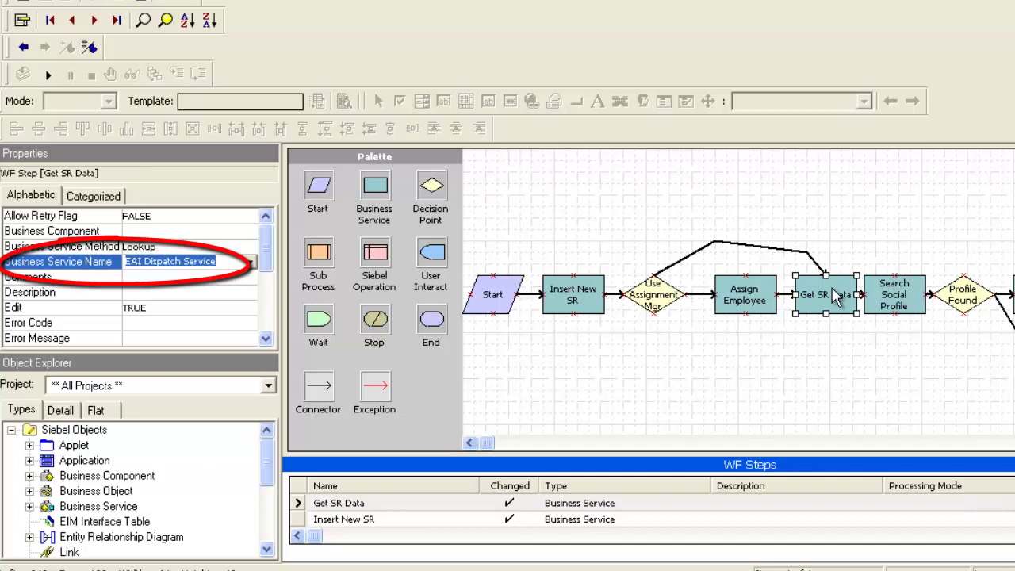
Show the input arguments of the Get SR Data step and check the RuleSet value and SiebelMessage property name.
right_click(834, 295)
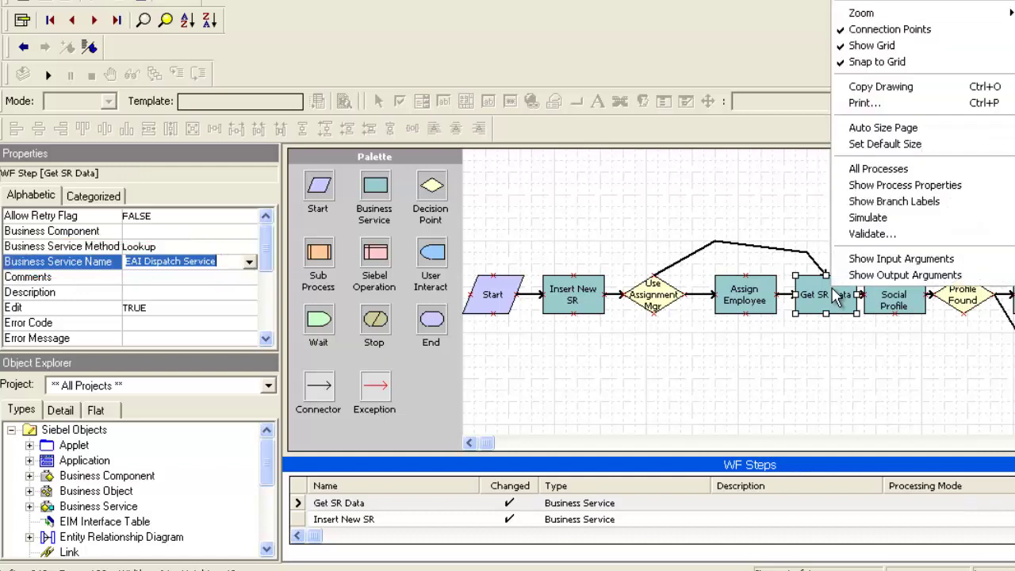
click(895, 259)
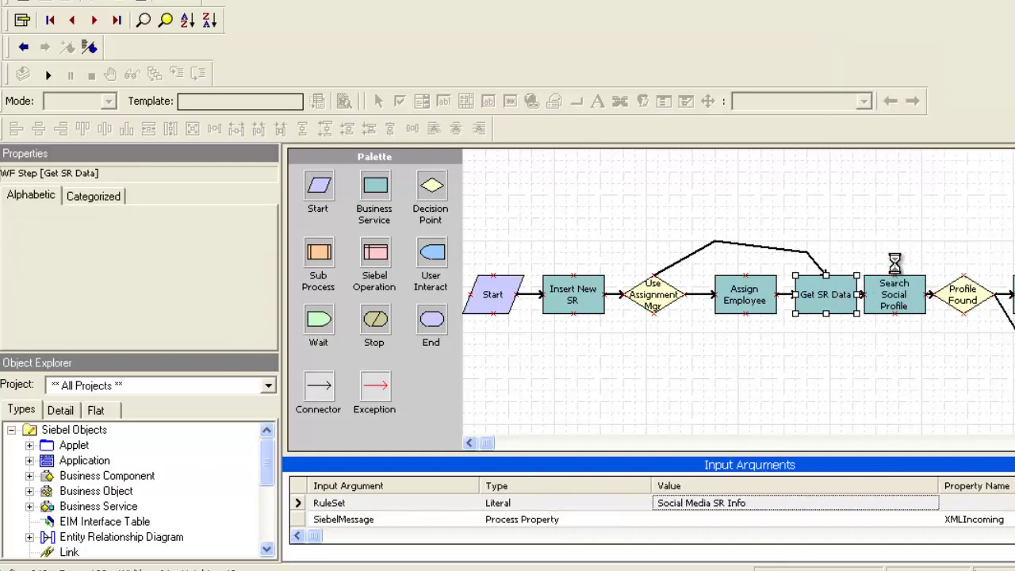
click(755, 499)
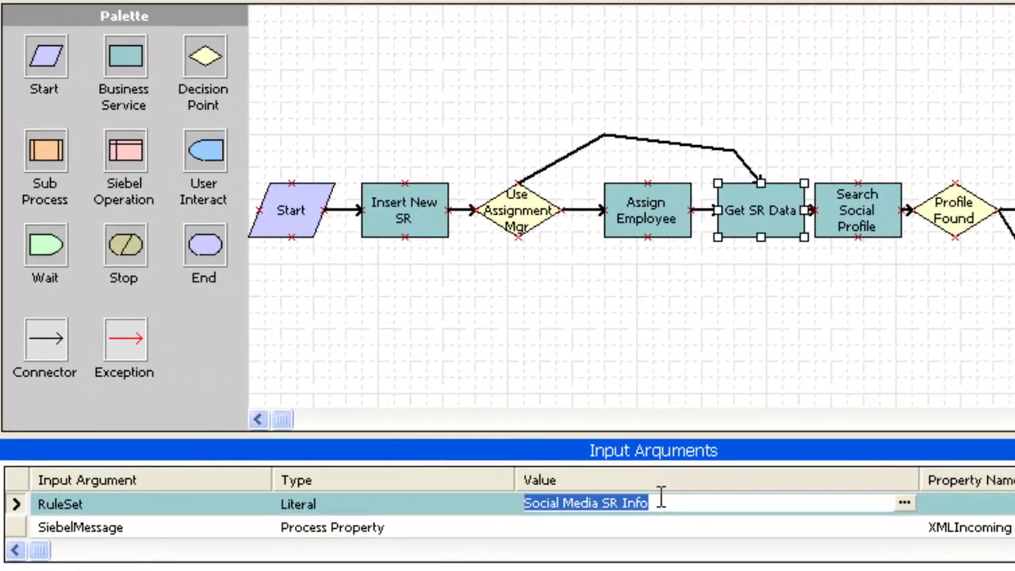
click(1005, 530)
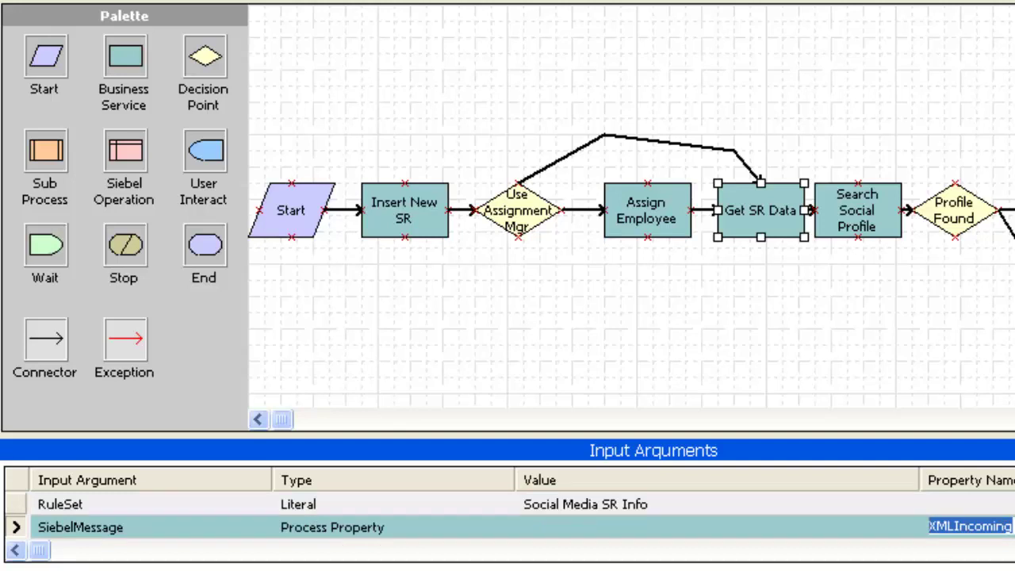
Show the output arguments of the Get SR Data step and check the Author and AuthorLink properties.
right_click(773, 228)
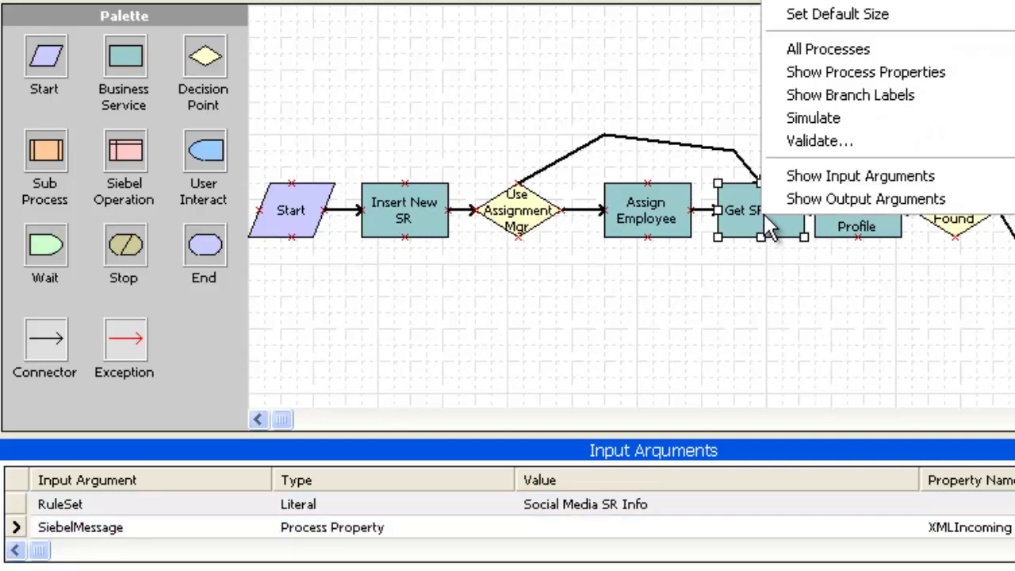
click(875, 200)
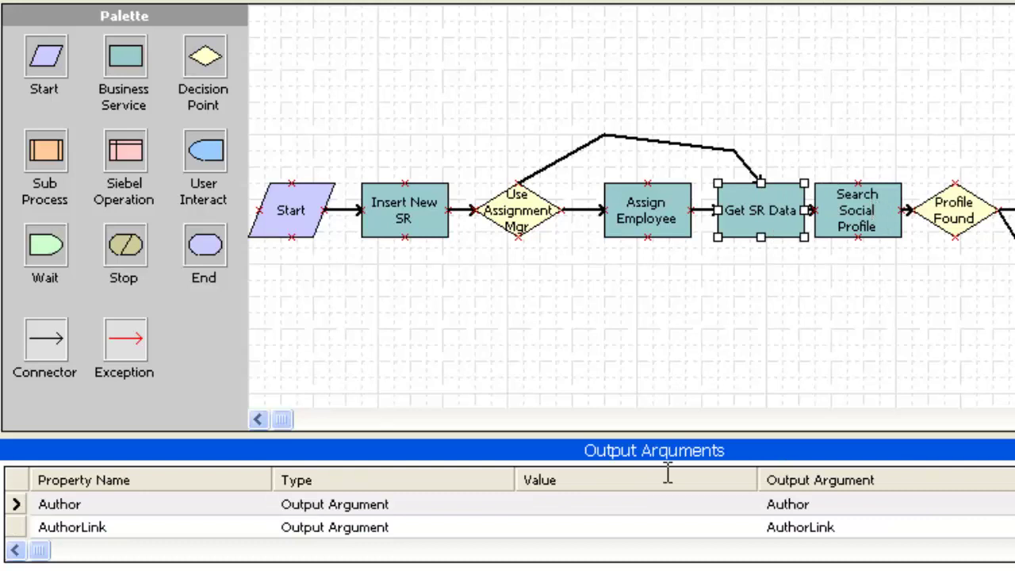
click(166, 512)
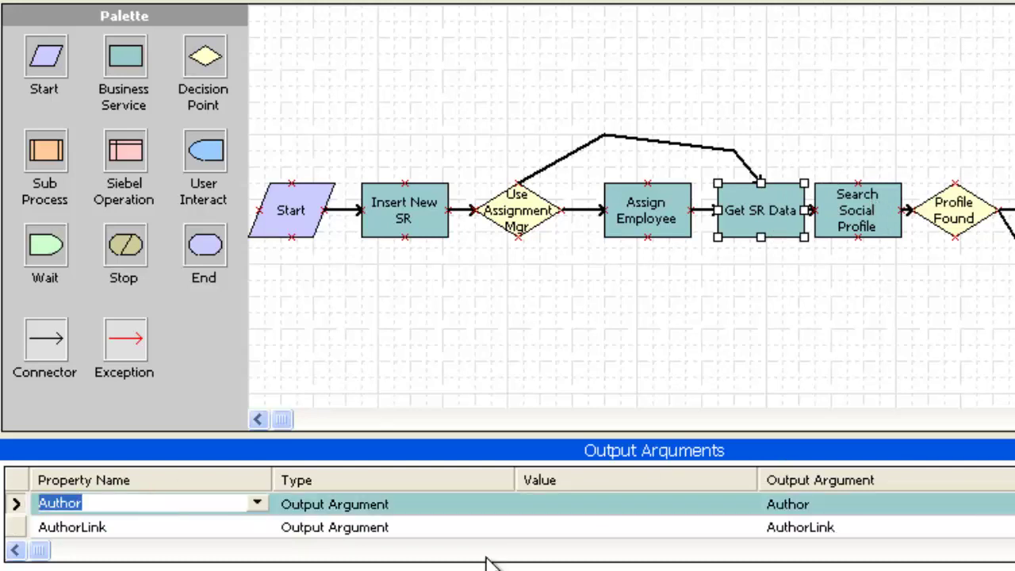
click(159, 527)
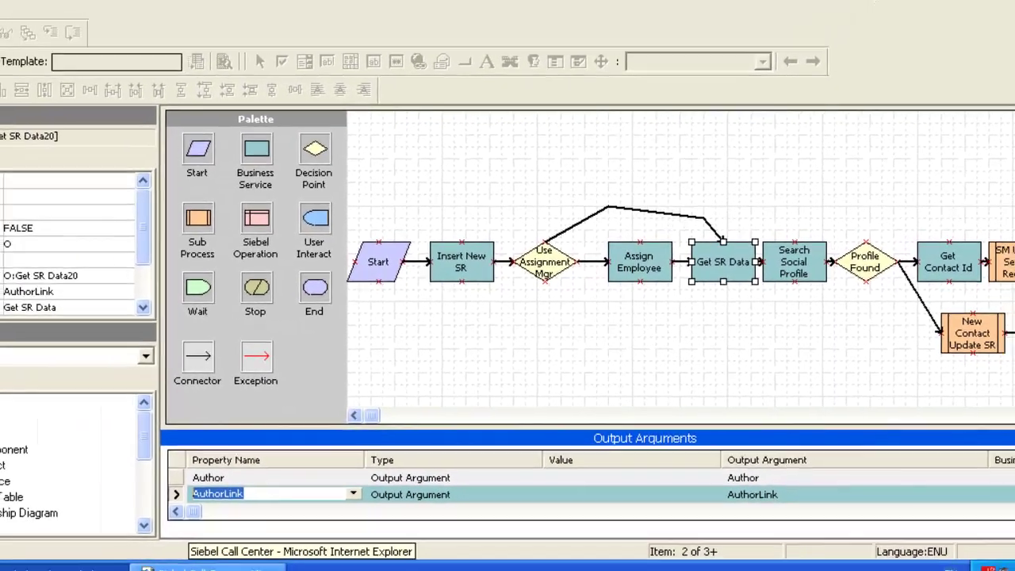
Switch to Siebel Call Center, open the EAI Dispatch Service View and select the Social Media SR Info rule set.
click(198, 568)
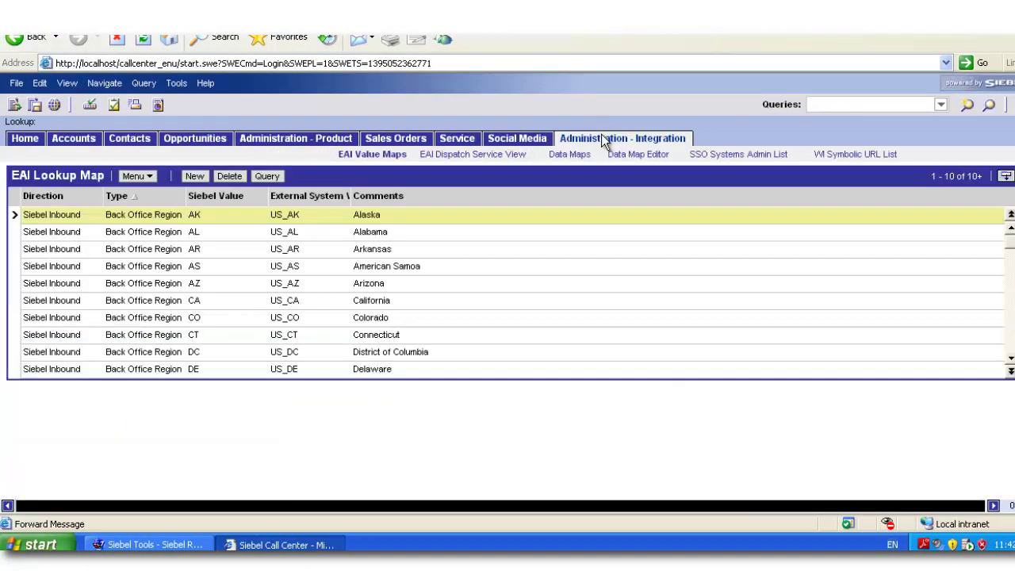
click(485, 159)
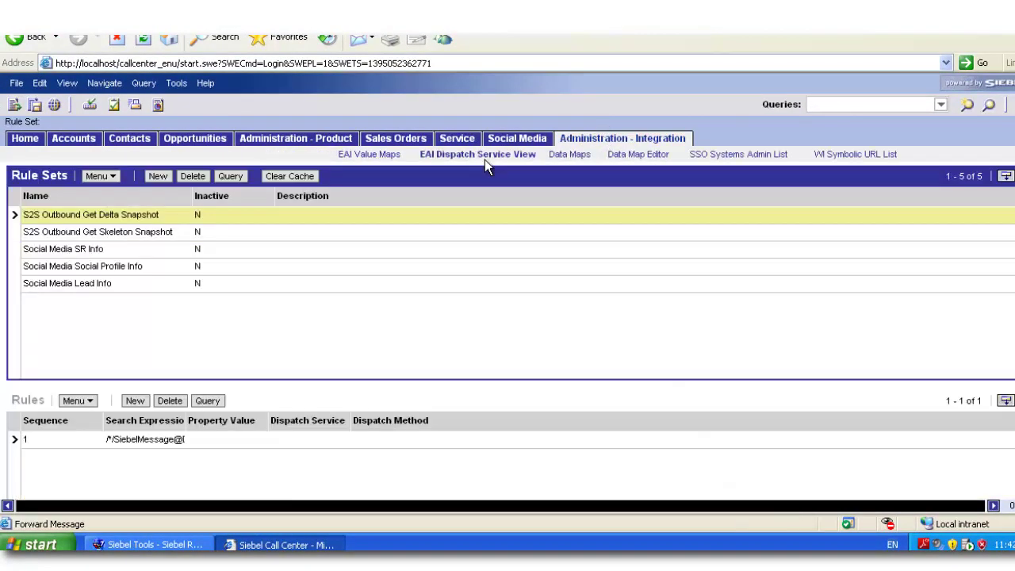
click(18, 252)
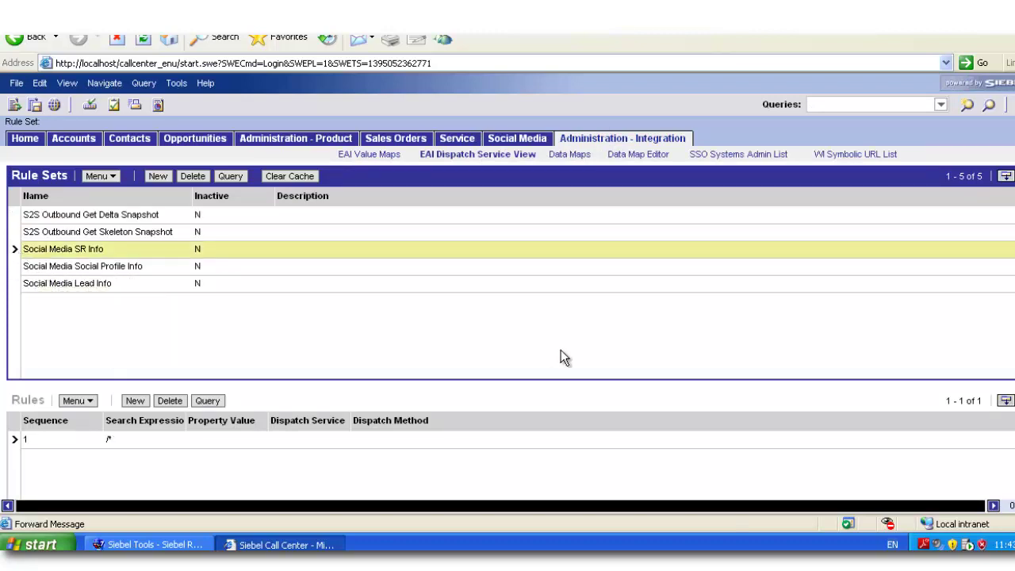
Select the rule with sequence 1 and review its search expression and the source expressions and property names of its transforms.
click(118, 465)
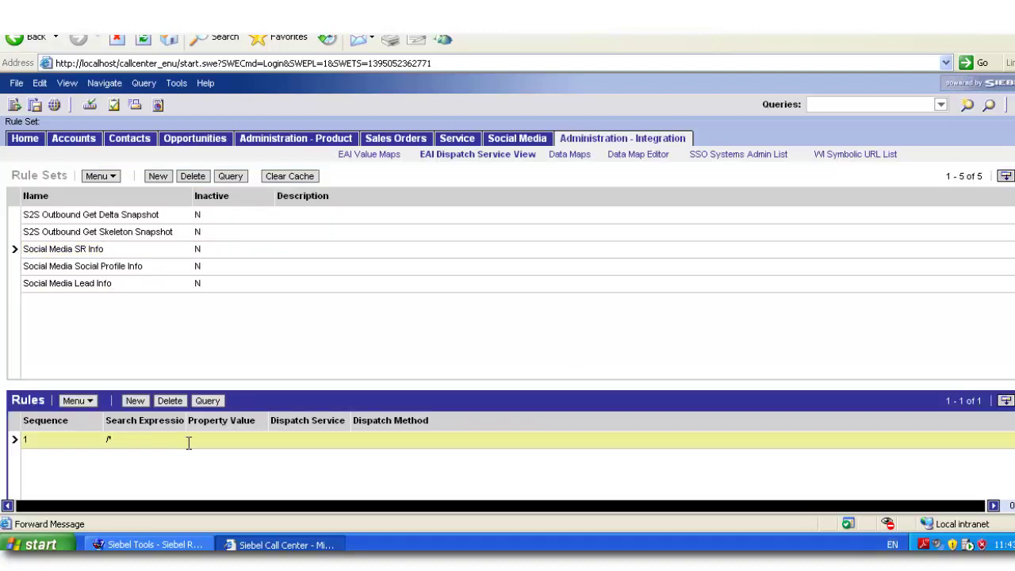
scroll(840, 402, down, 6)
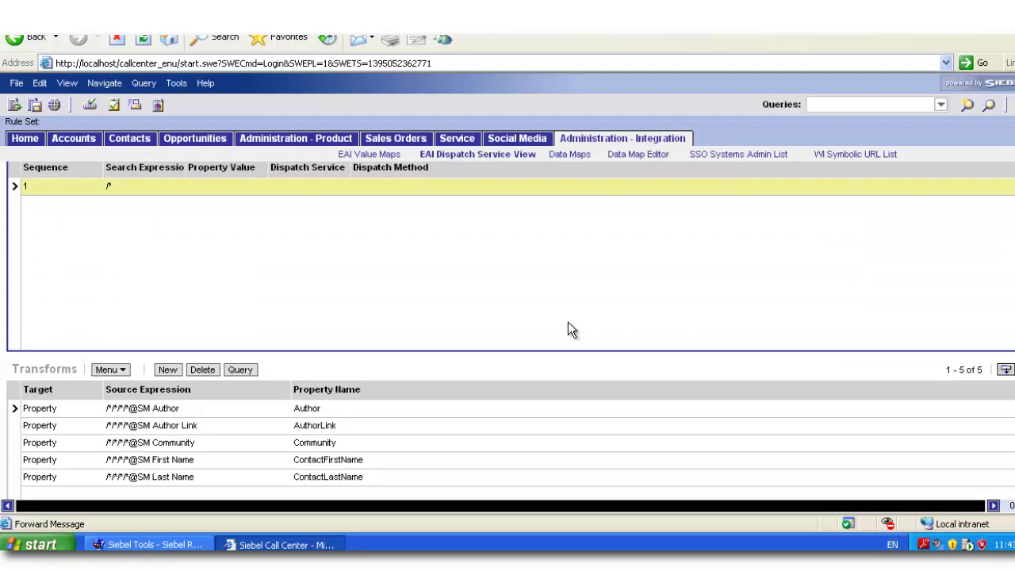
scroll(542, 328, down, 1)
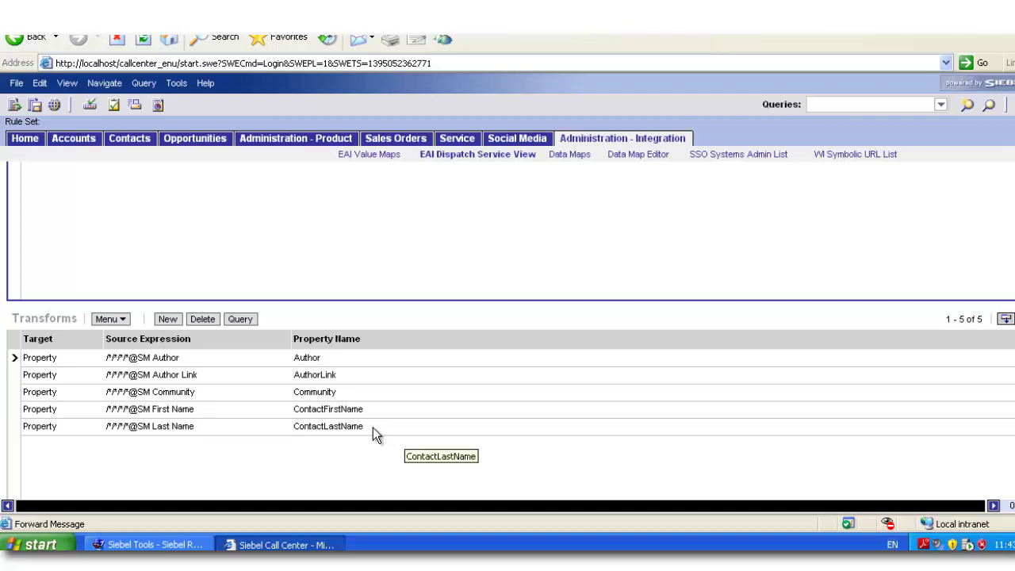
scroll(377, 403, up, 3)
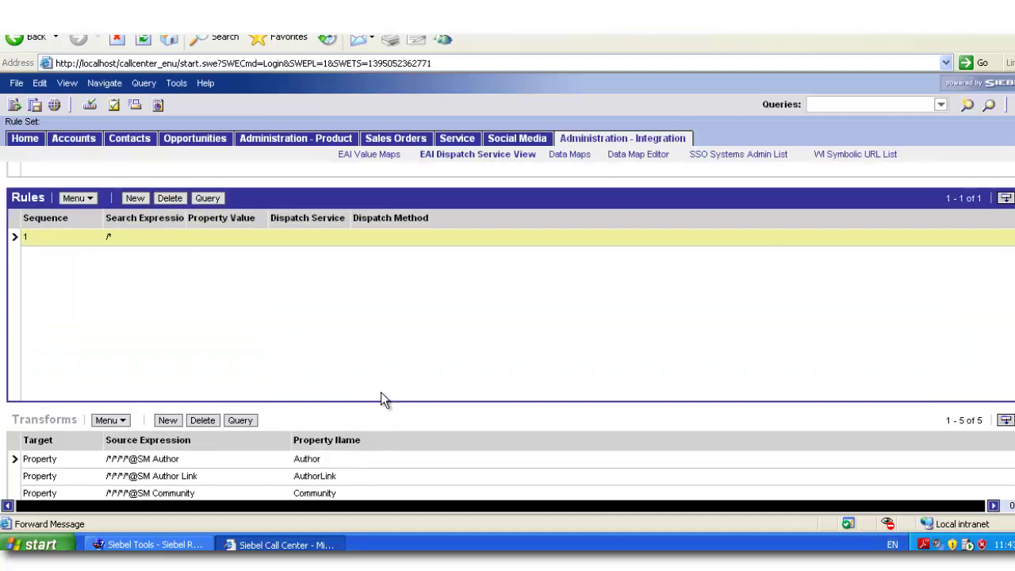
In Siebel Tools, show the Search Social Profile step's input arguments and widen the Value column to read the full SearchSpec expression.
click(180, 545)
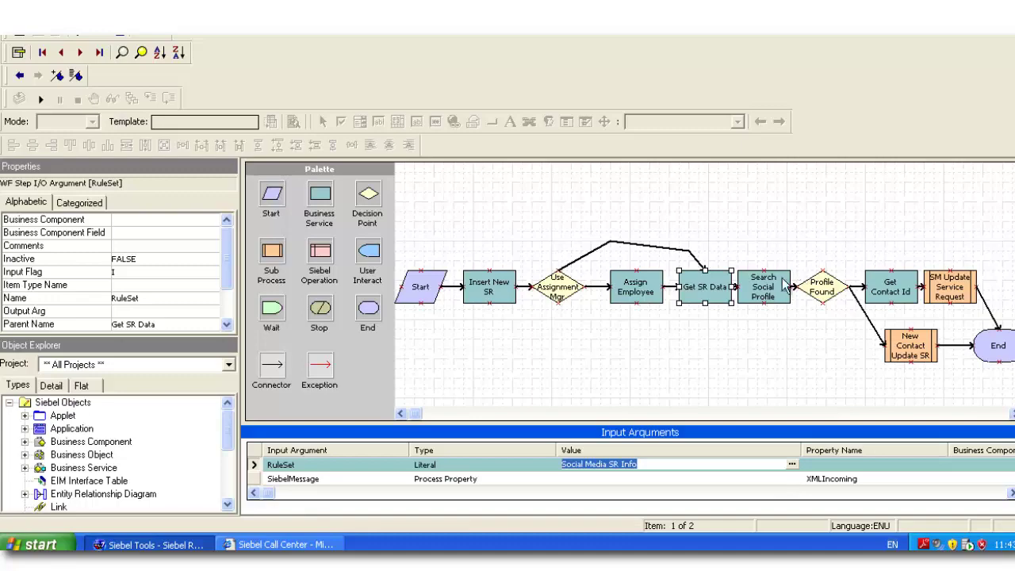
click(777, 287)
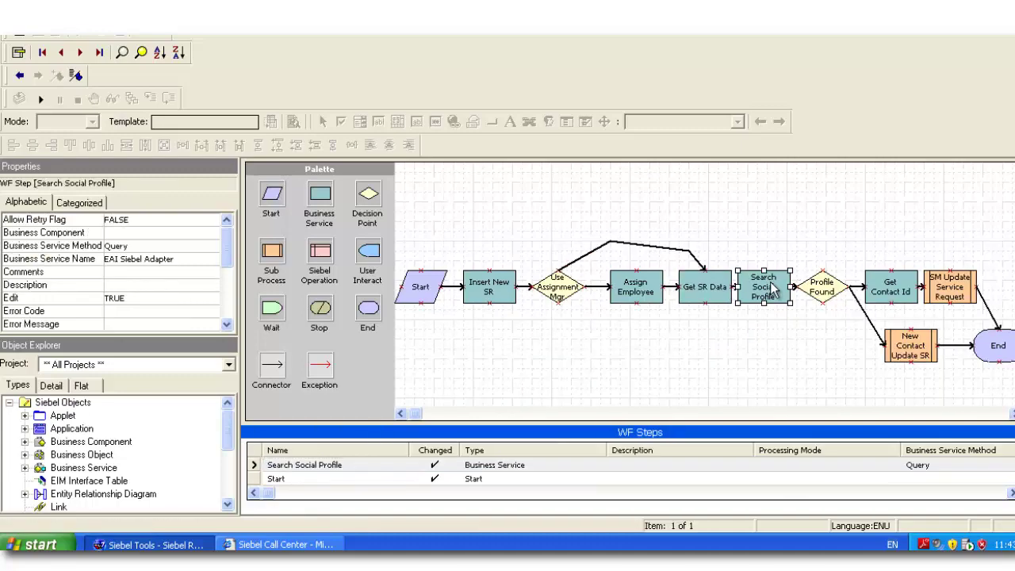
right_click(773, 290)
click(841, 256)
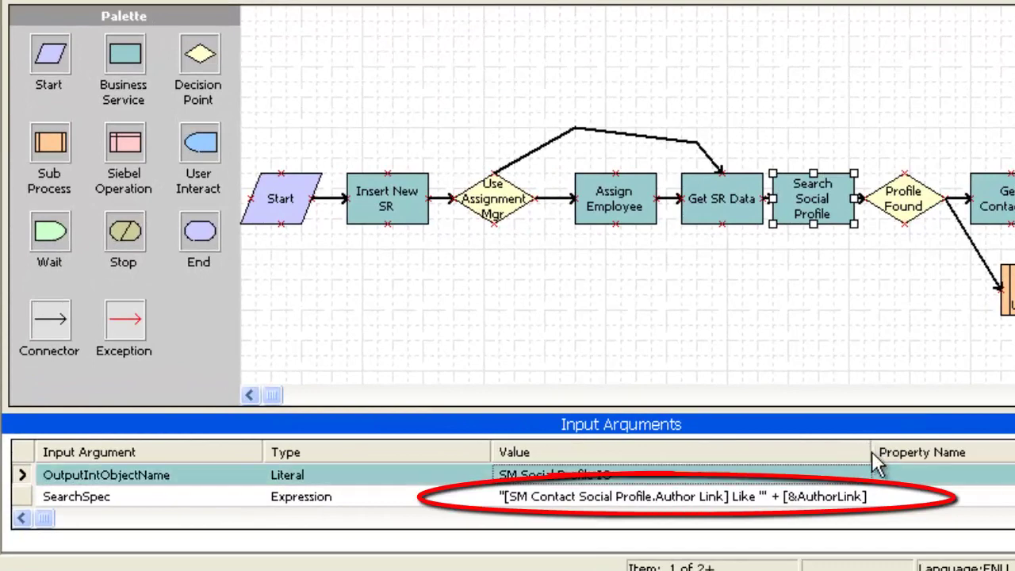
drag(871, 451, 1014, 452)
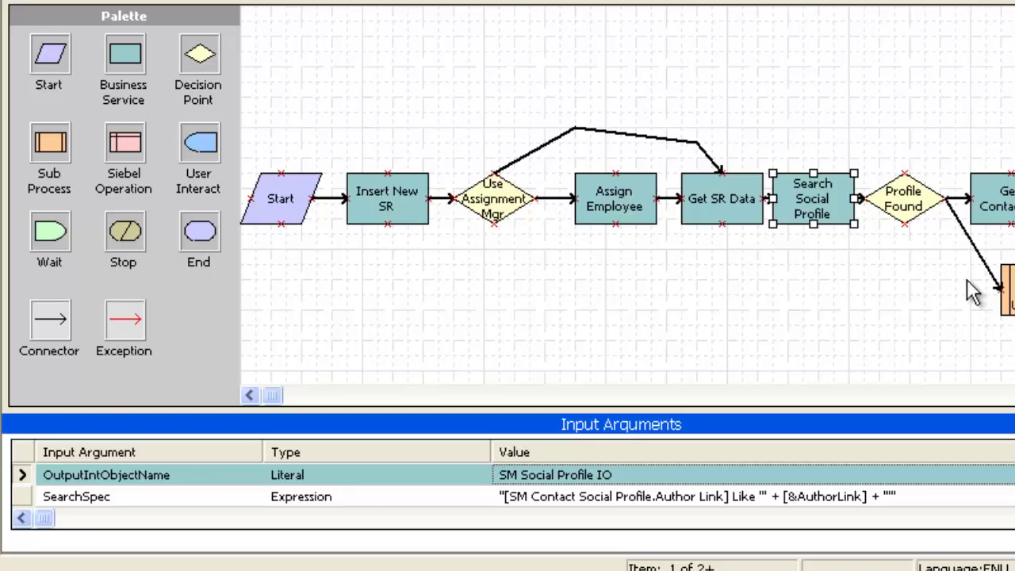
Inspect the Profile Found decision point, the Get Contact Id step and the New Contact Update SR subprocess in turn.
click(933, 225)
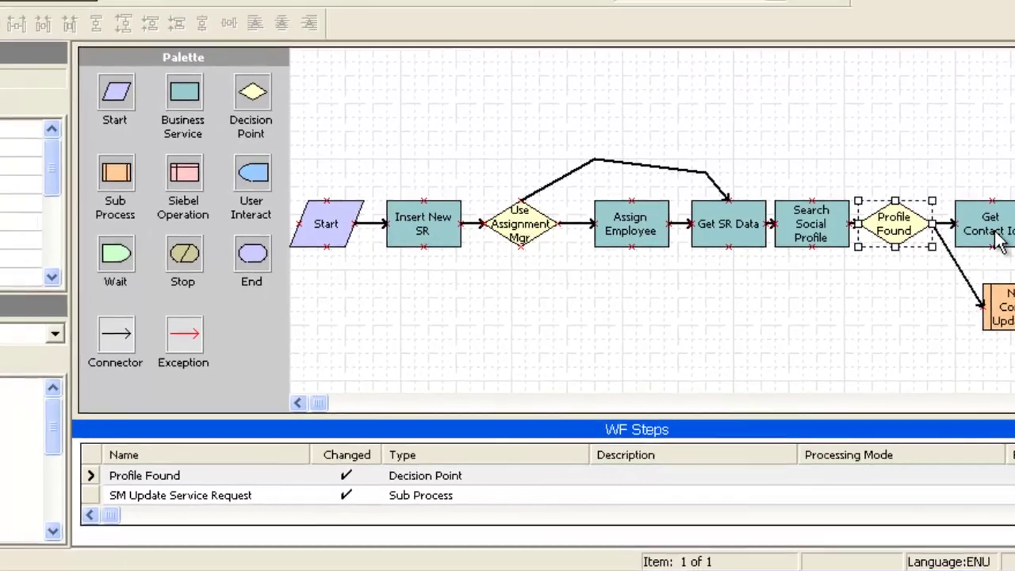
click(996, 198)
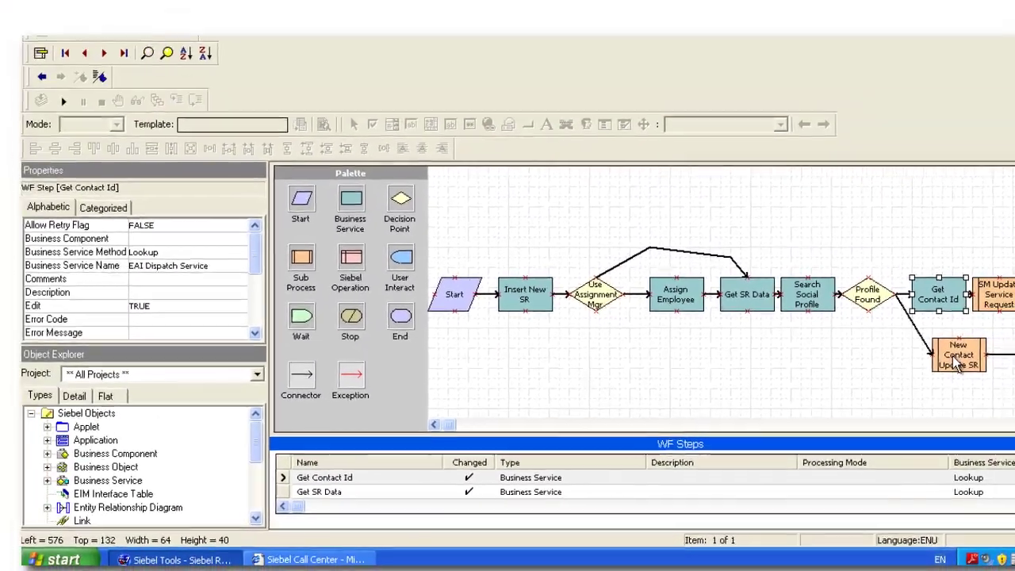
click(979, 339)
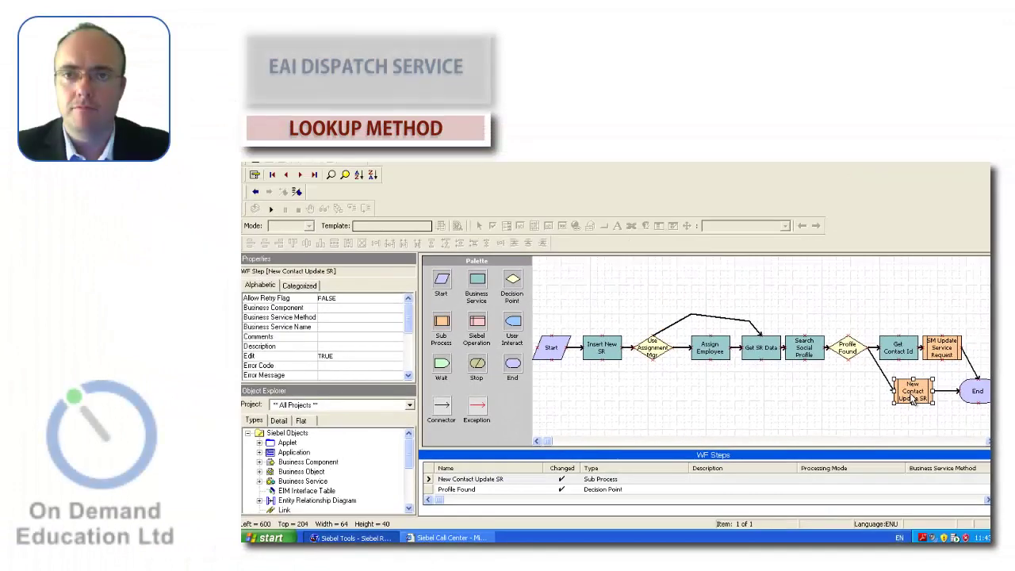